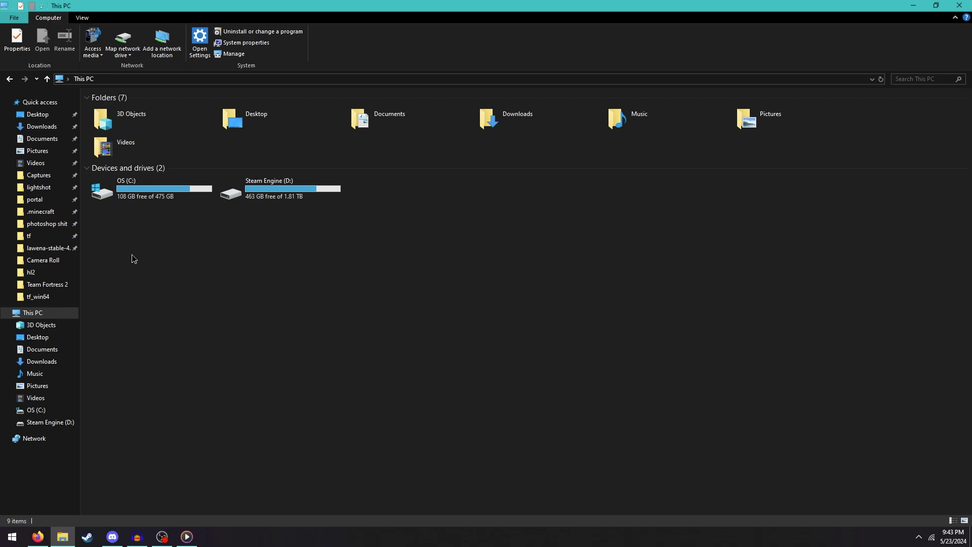
Open the Team Fortress 2 installation folder inside steamapps\common
{"action": "left_click", "coordinate": [48, 249]}
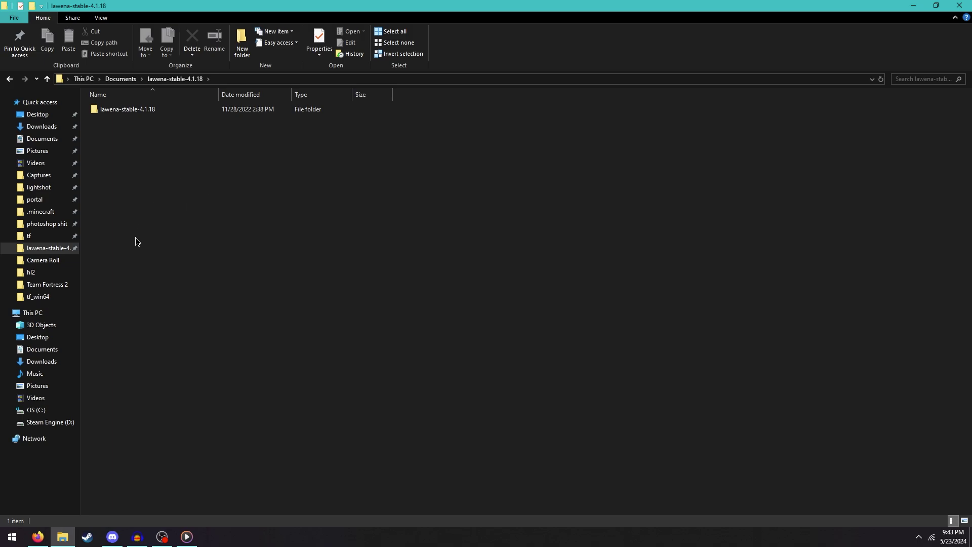
{"action": "left_click", "coordinate": [44, 238]}
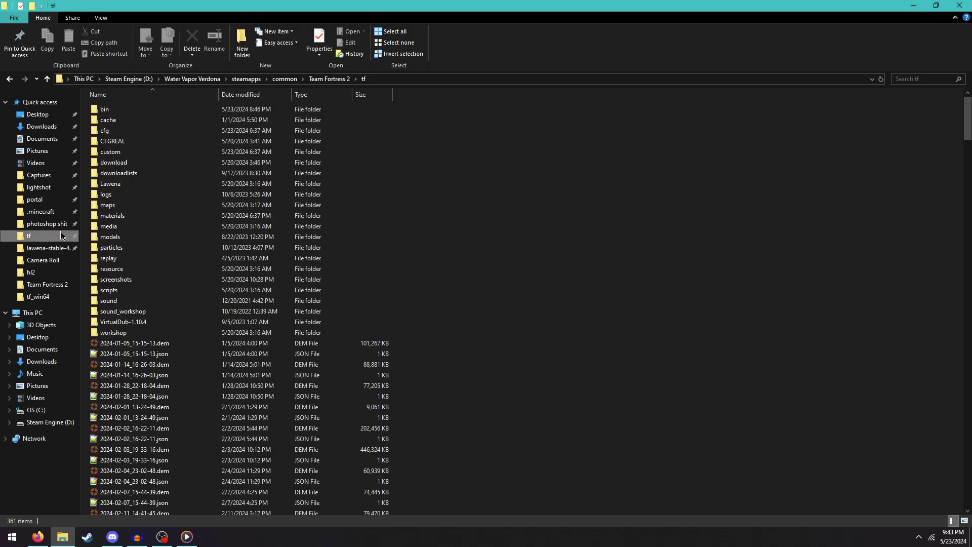
{"action": "left_click", "coordinate": [327, 80]}
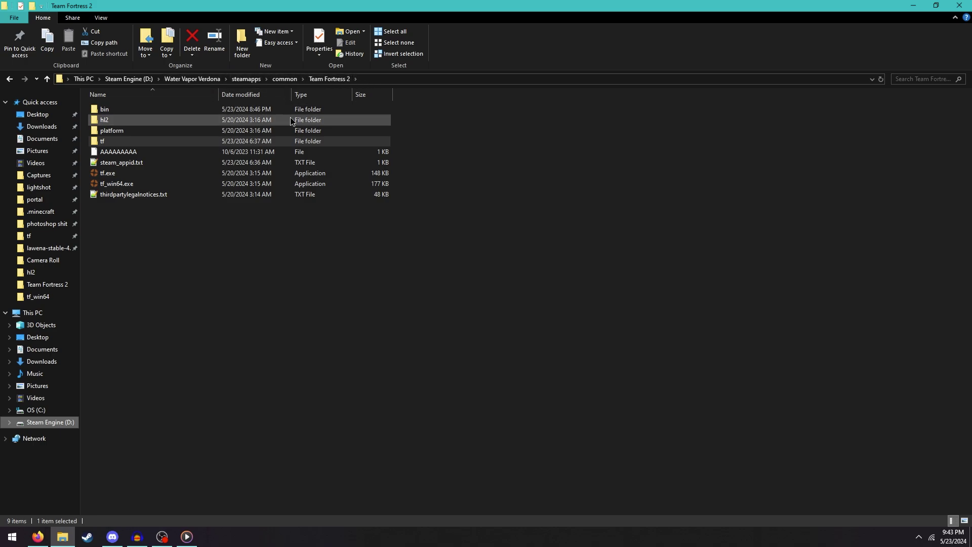
Duplicate tf.exe in the Team Fortress 2 folder and rename the copy to hl2.exe
{"action": "left_click", "coordinate": [126, 172]}
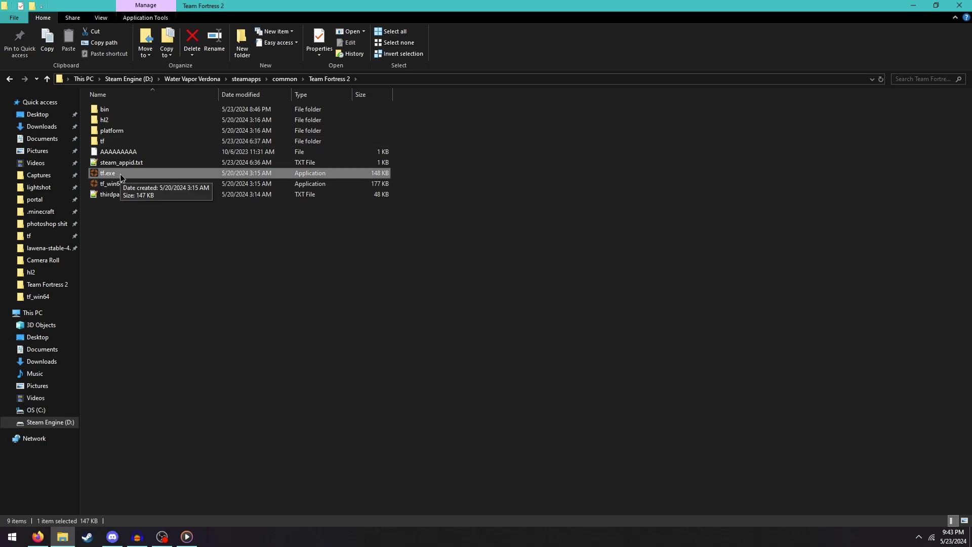
{"action": "key", "text": "ctrl+v"}
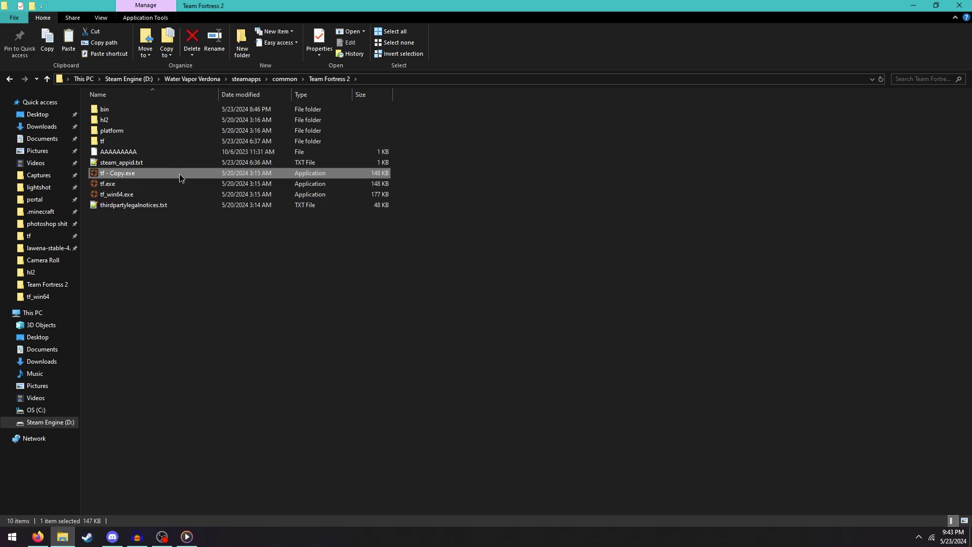
{"action": "left_click", "coordinate": [121, 175]}
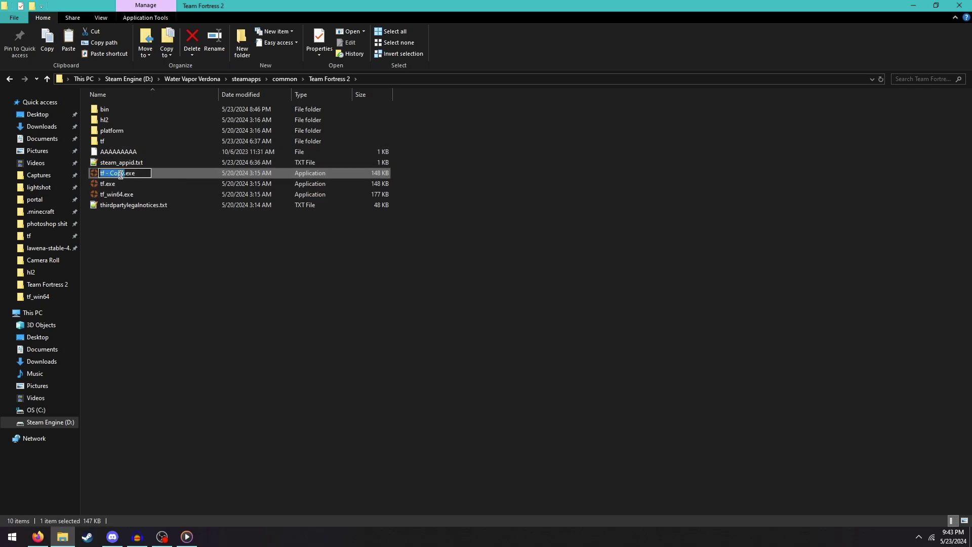
{"action": "type", "text": "hl2"}
{"action": "key", "text": "Return"}
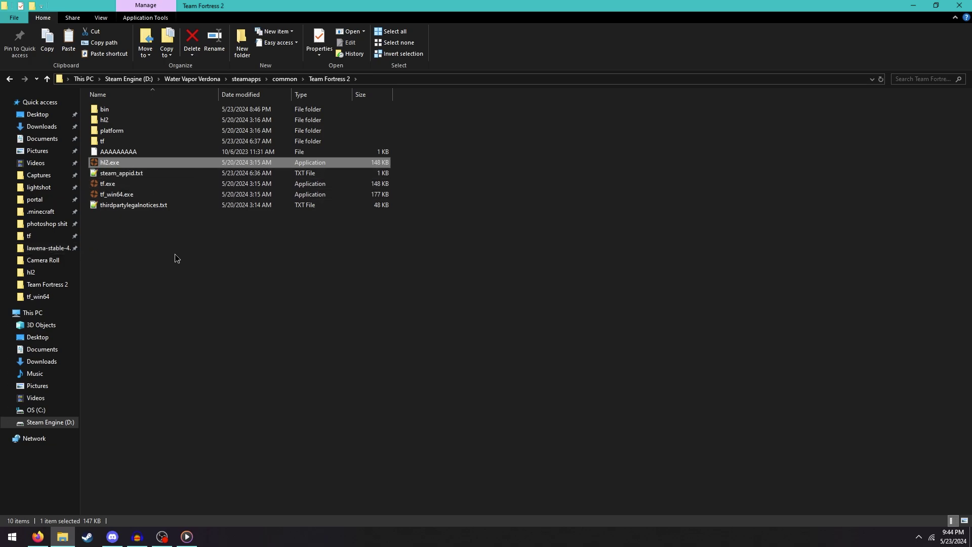
{"action": "left_click", "coordinate": [117, 183]}
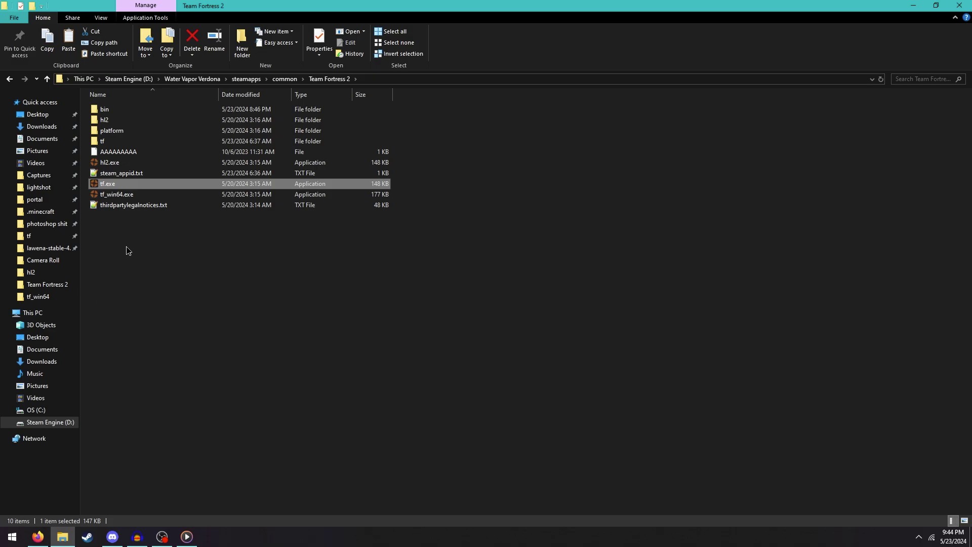
Launch HLAE.exe from the Program Files (x86)\HLAE folder on the C: drive
{"action": "left_click", "coordinate": [36, 410]}
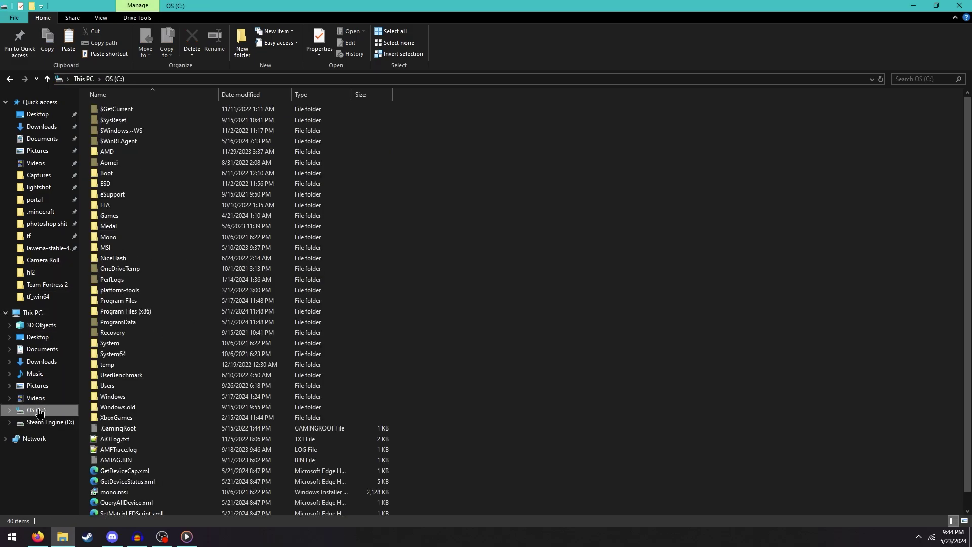
{"action": "left_click", "coordinate": [116, 313]}
{"action": "double_click", "coordinate": [116, 315]}
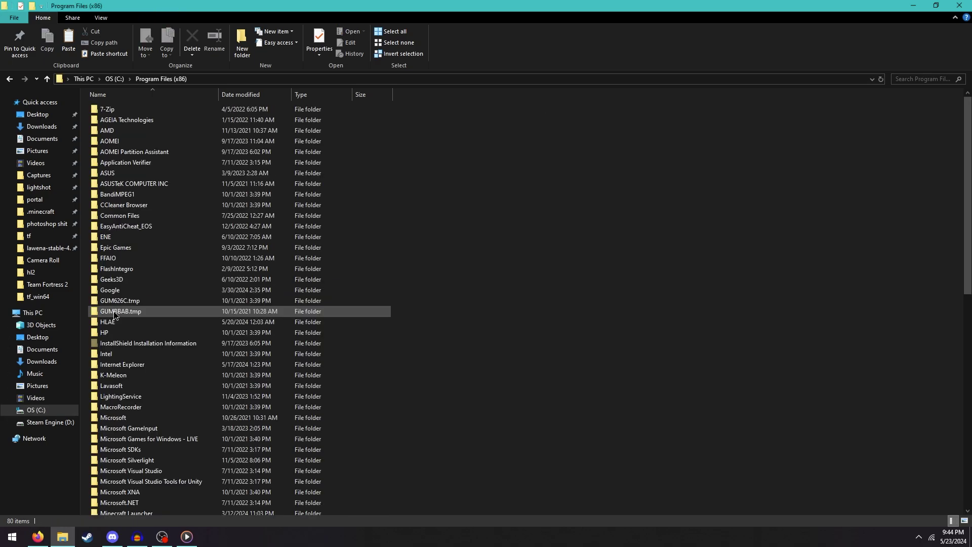
{"action": "double_click", "coordinate": [111, 326]}
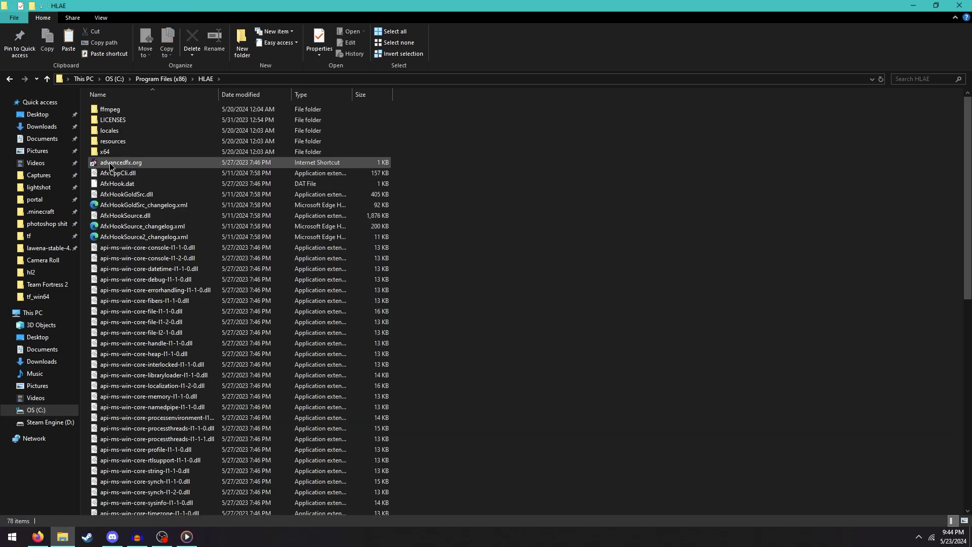
{"action": "scroll", "coordinate": [132, 166], "scroll_direction": "down", "scroll_amount": 13}
{"action": "double_click", "coordinate": [113, 328]}
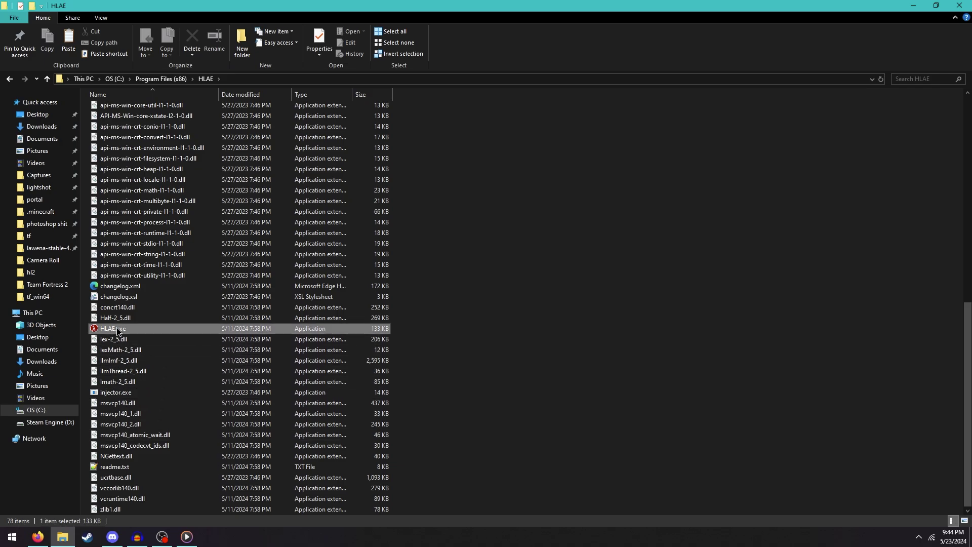
Open the developer Custom Loader in Half-Life Advanced Effects
{"action": "left_click", "coordinate": [138, 101]}
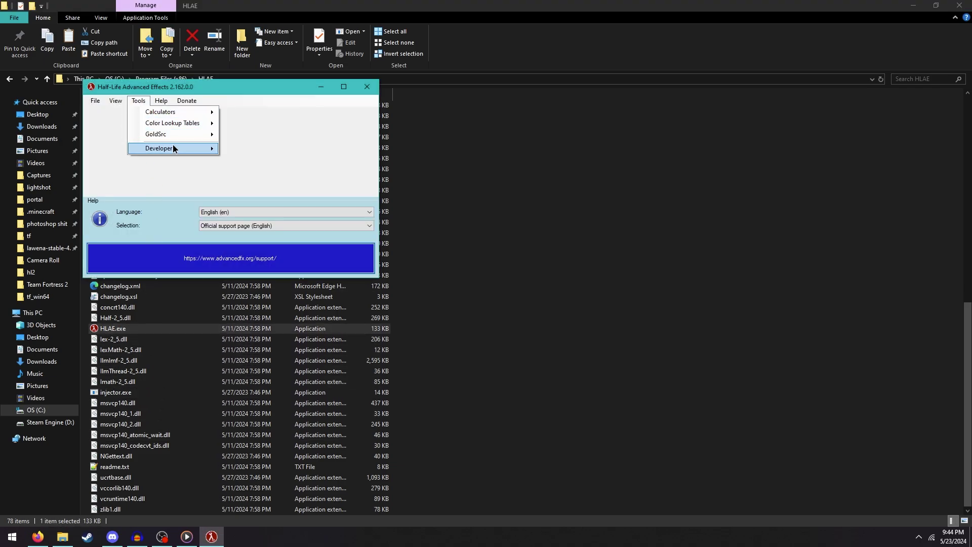
{"action": "mouse_move", "coordinate": [174, 149]}
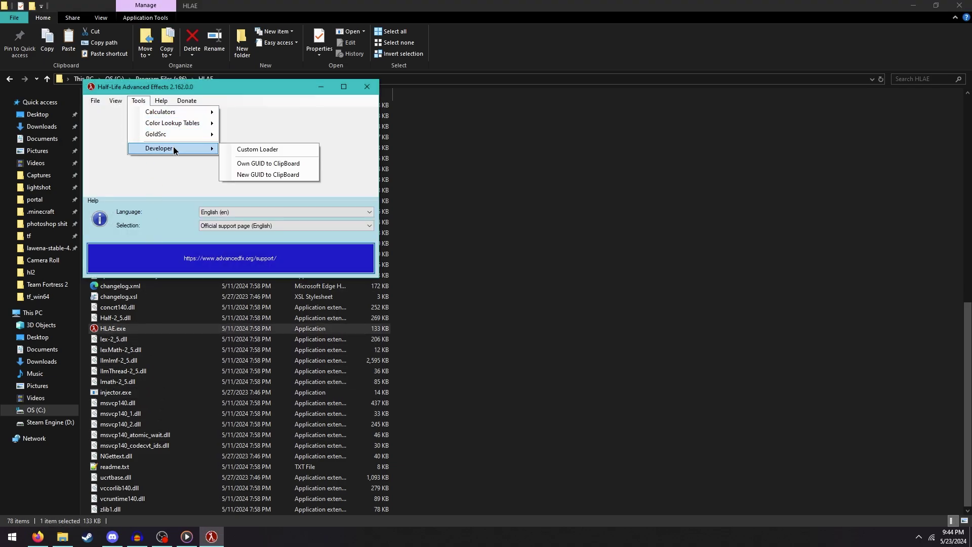
{"action": "left_click", "coordinate": [248, 150]}
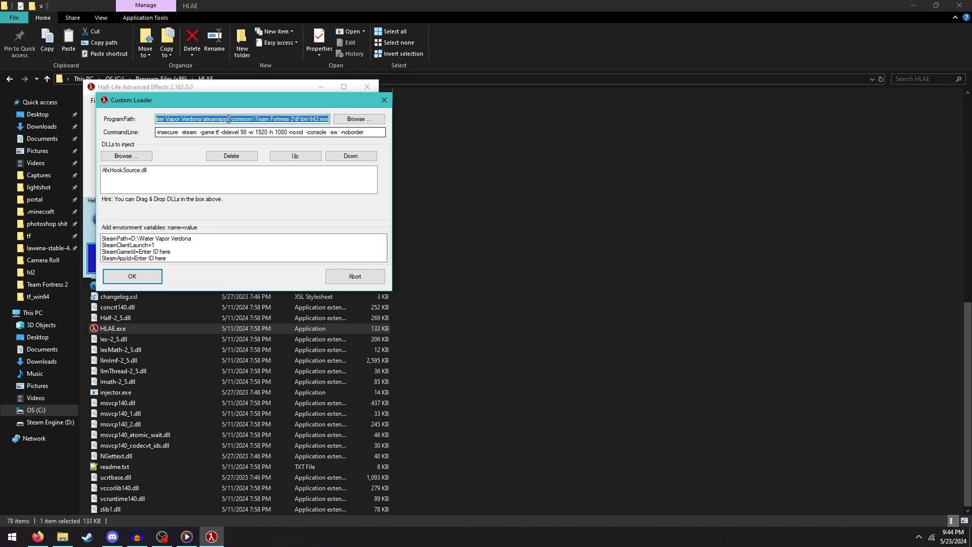
Set the Custom Loader's program path to hl2.exe in the main Team Fortress 2 folder and confirm the loader settings
{"action": "left_click", "coordinate": [294, 119]}
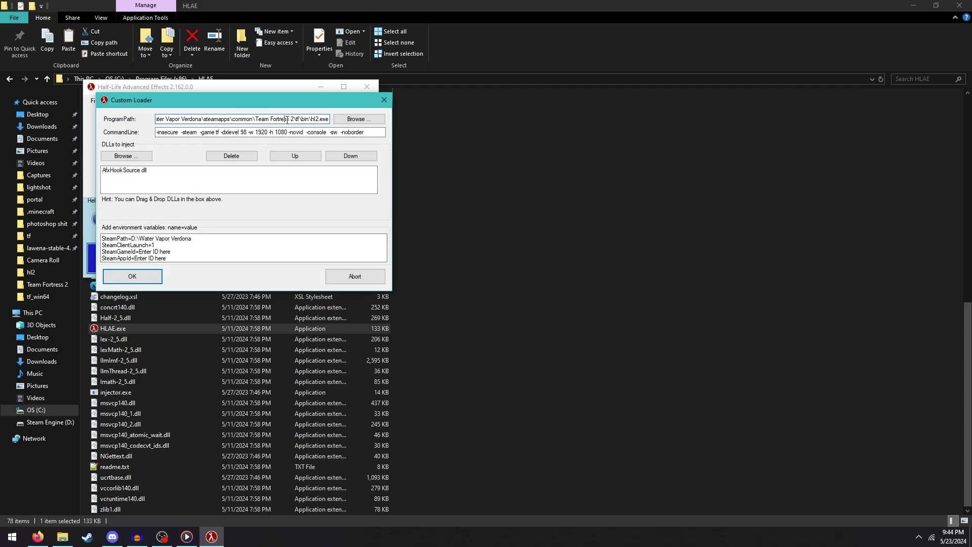
{"action": "left_click_drag", "start_coordinate": [293, 119], "coordinate": [312, 119]}
{"action": "left_click_drag", "start_coordinate": [293, 118], "coordinate": [309, 119]}
{"action": "left_click", "coordinate": [309, 118]}
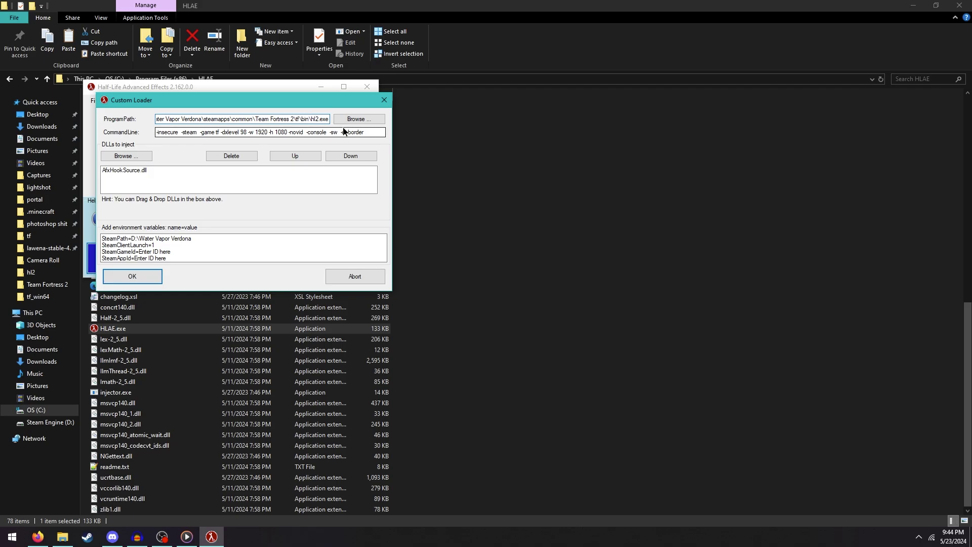
{"action": "left_click", "coordinate": [339, 123]}
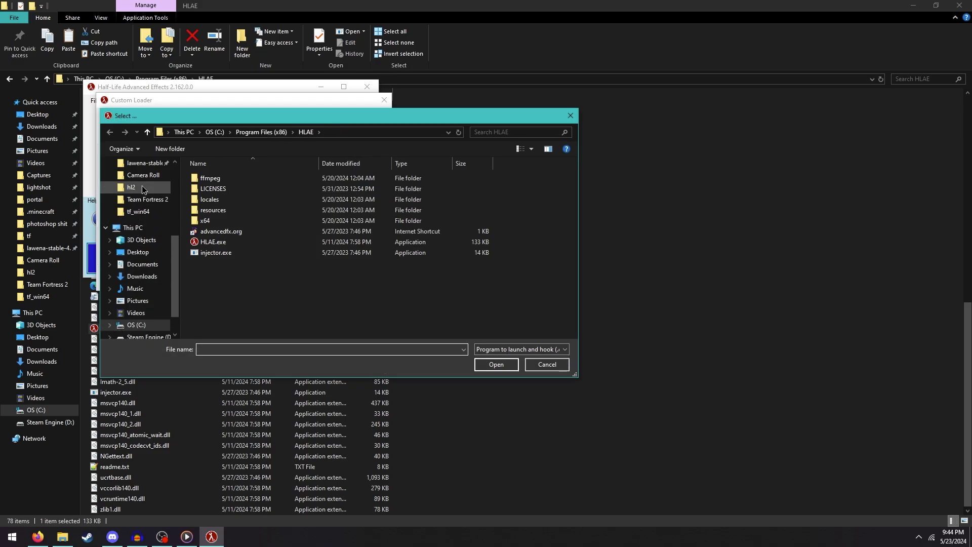
{"action": "scroll", "coordinate": [135, 221], "scroll_direction": "up", "scroll_amount": 2}
{"action": "left_click", "coordinate": [132, 213]}
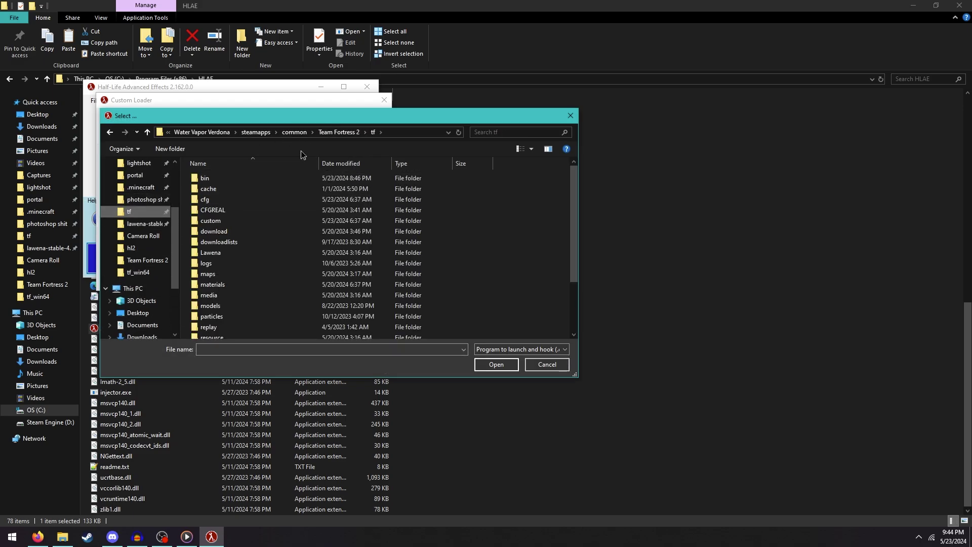
{"action": "left_click", "coordinate": [339, 132]}
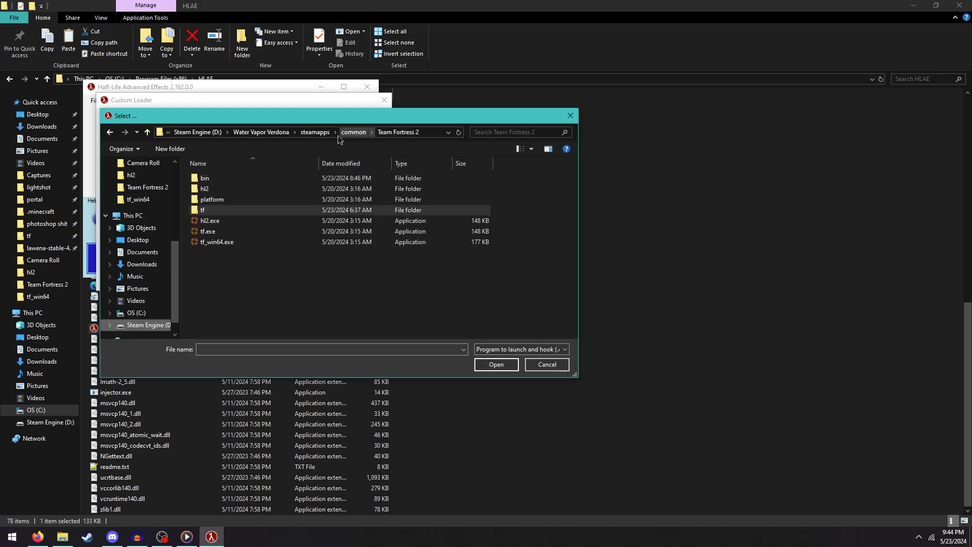
{"action": "left_click", "coordinate": [223, 220]}
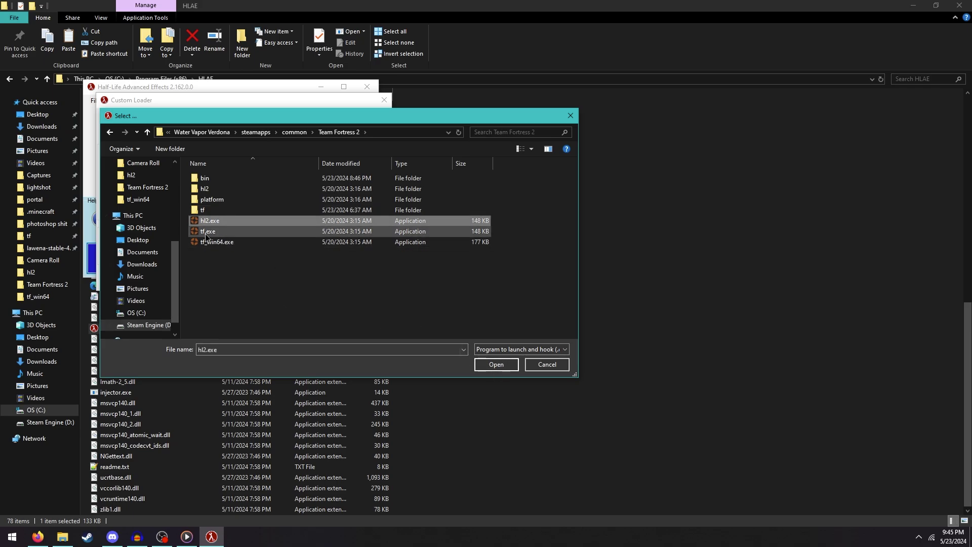
{"action": "left_click", "coordinate": [497, 366]}
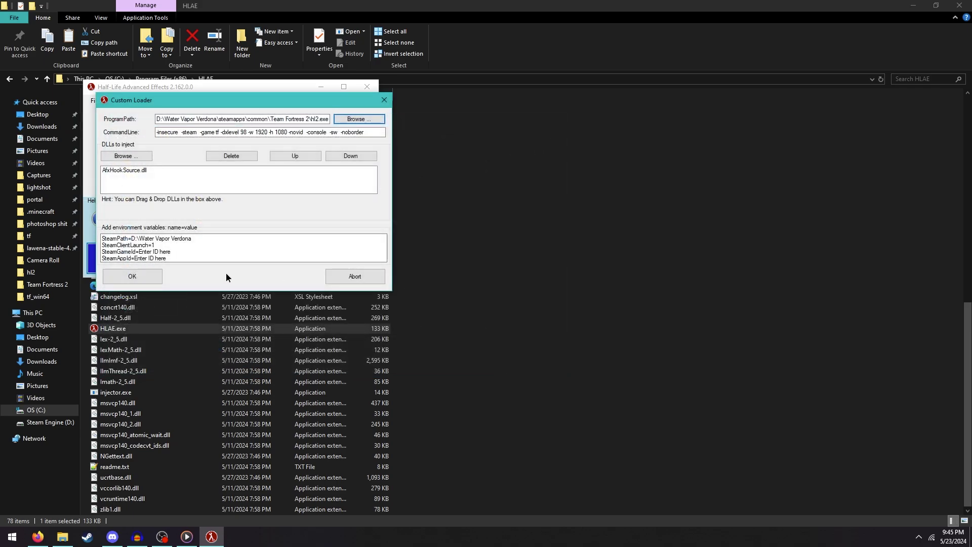
{"action": "left_click", "coordinate": [146, 278]}
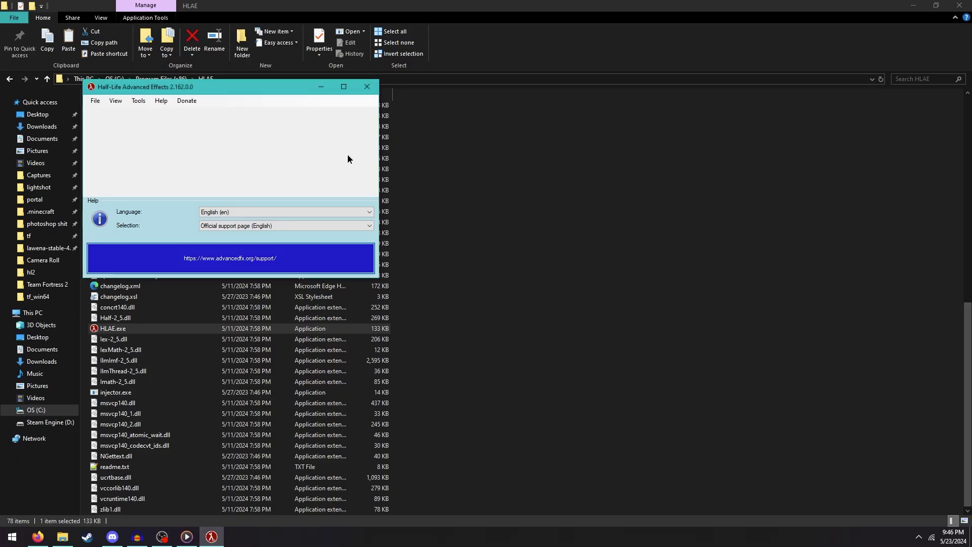
Close Half-Life Advanced Effects and open the lawena-stable-4.1.18 folder in File Explorer
{"action": "left_click", "coordinate": [367, 87]}
{"action": "left_click", "coordinate": [48, 248]}
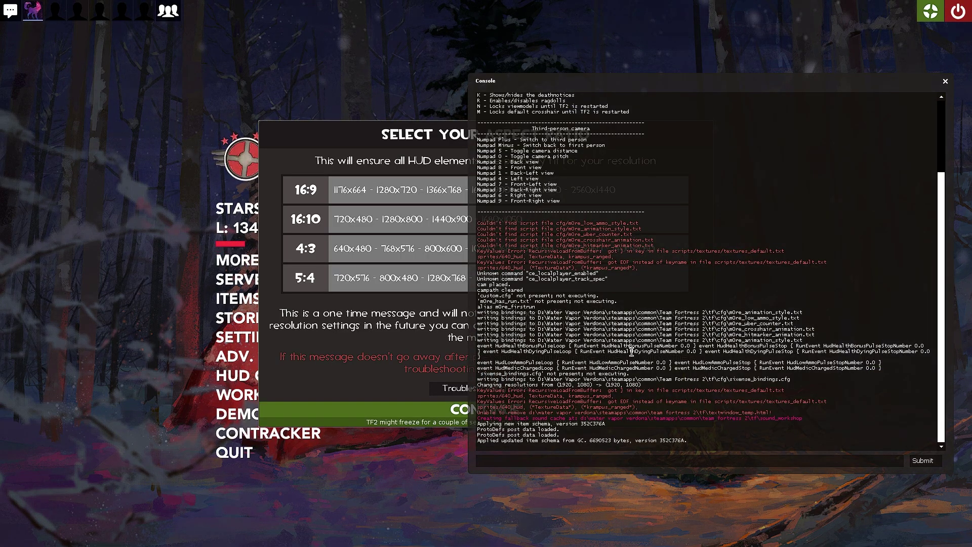
Check the console for the Lawena Recording Tool help text and the available mirv_cam commands, clearing the command line without submitting
{"action": "scroll", "coordinate": [633, 351], "scroll_direction": "up", "scroll_amount": 5}
{"action": "left_click_drag", "start_coordinate": [573, 133], "coordinate": [620, 180]}
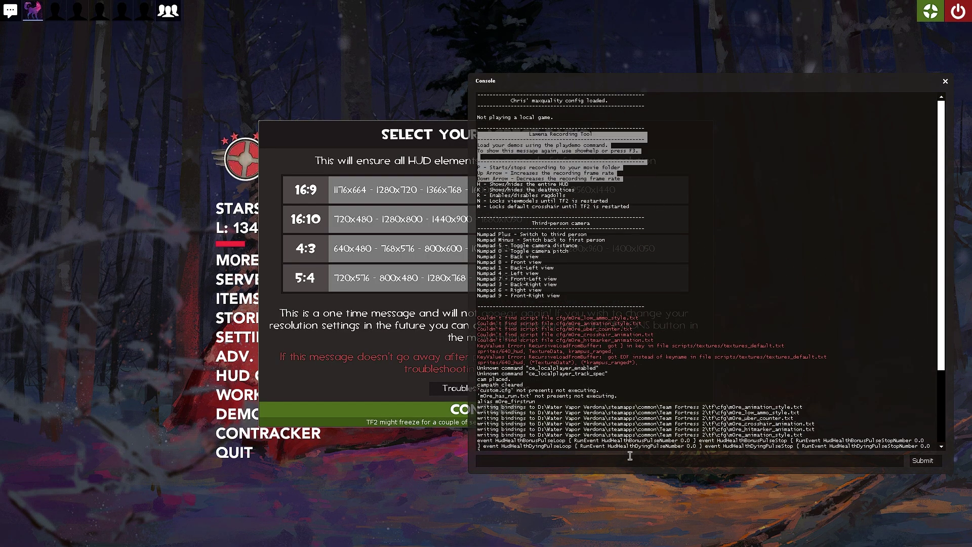
{"action": "left_click", "coordinate": [628, 459]}
{"action": "type", "text": "mirv_"}
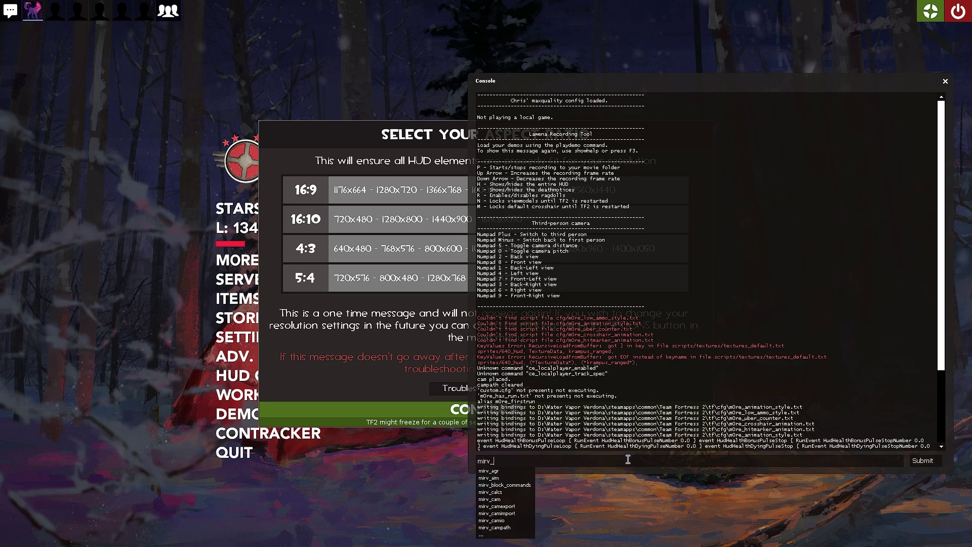
{"action": "type", "text": "cam"}
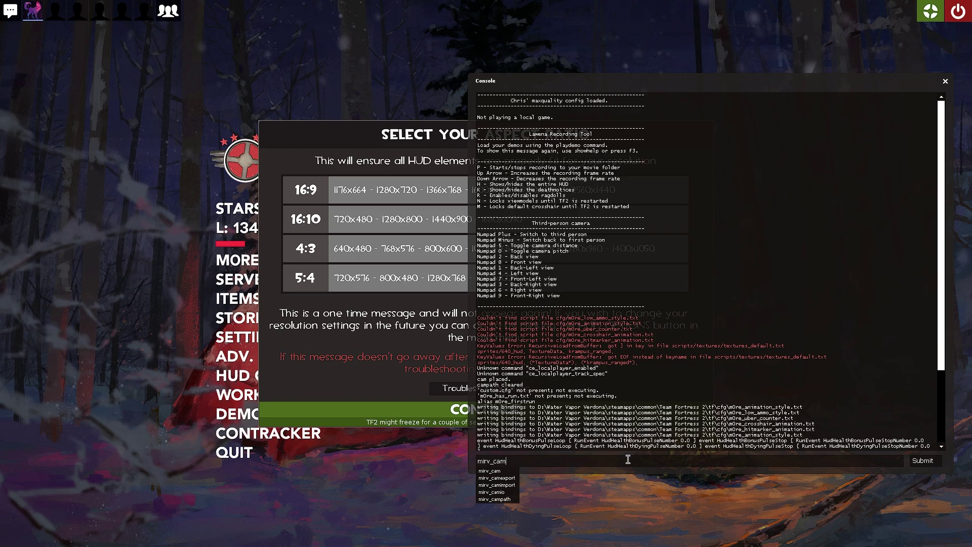
{"action": "key", "text": "ctrl+a"}
{"action": "key", "text": "BackSpace"}
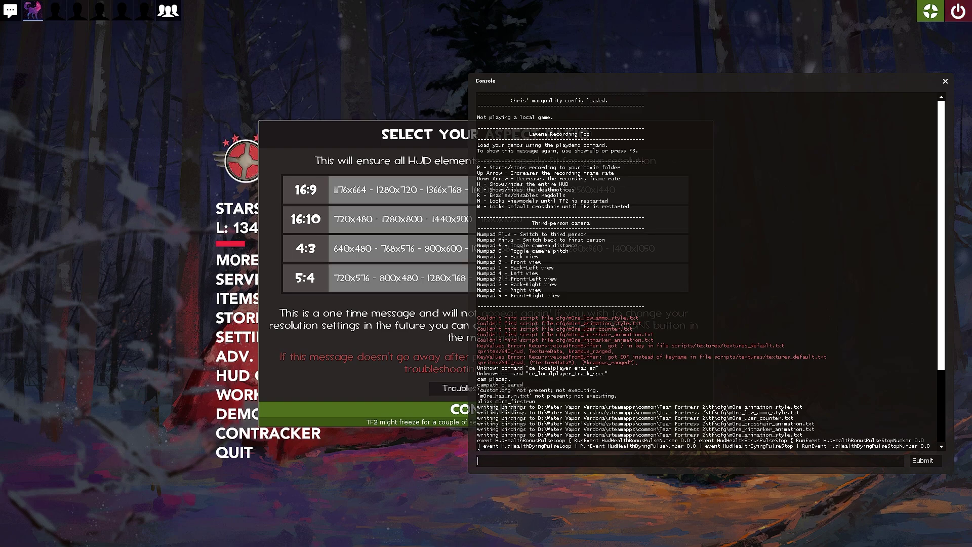
Quit Team Fortress 2 and confirm the exit
{"action": "left_click", "coordinate": [958, 11]}
{"action": "left_click", "coordinate": [413, 309]}
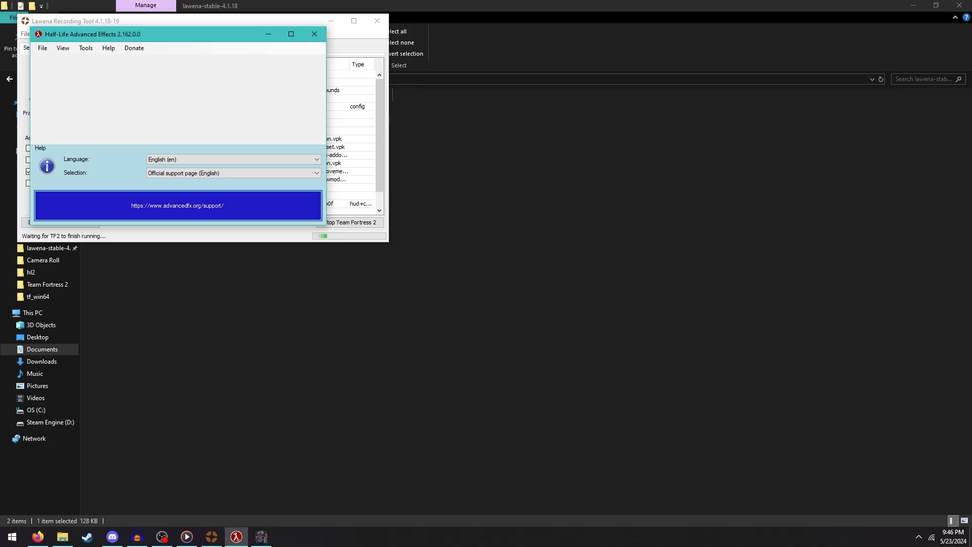